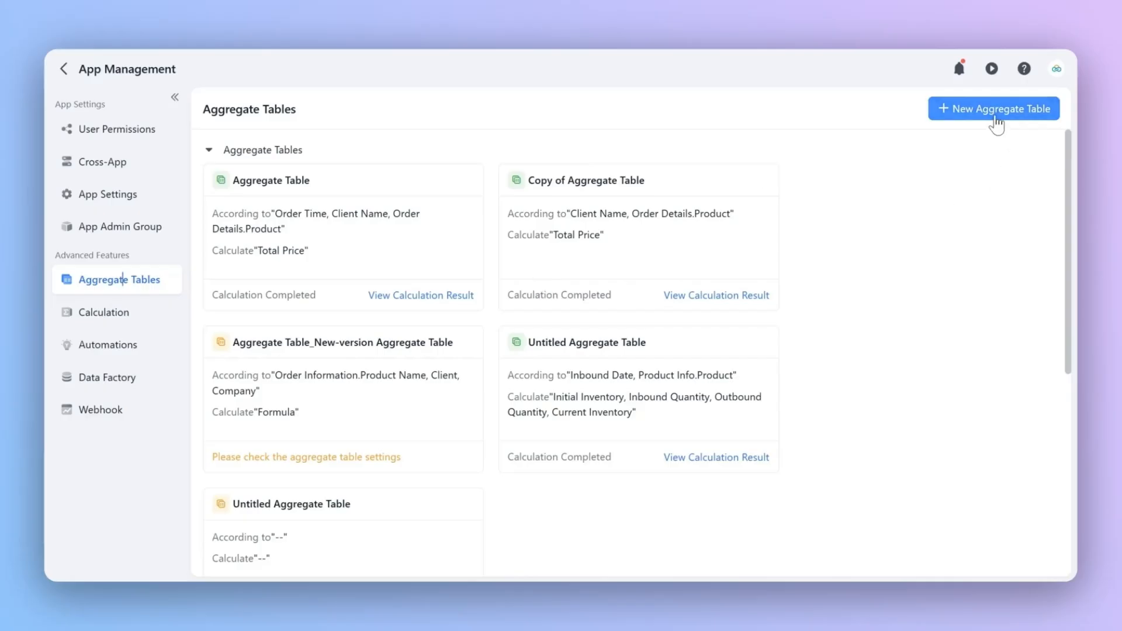
Step: Create a new aggregate table and add the Order Details, Product Inbound and Product Outbound forms as data sources
click(995, 116)
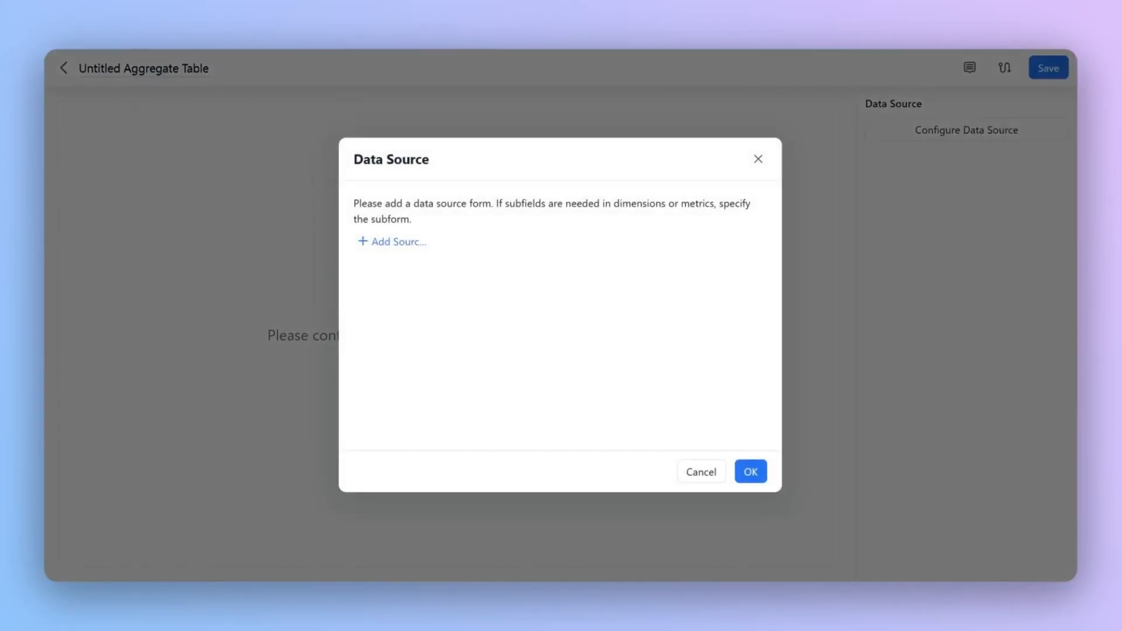
click(392, 241)
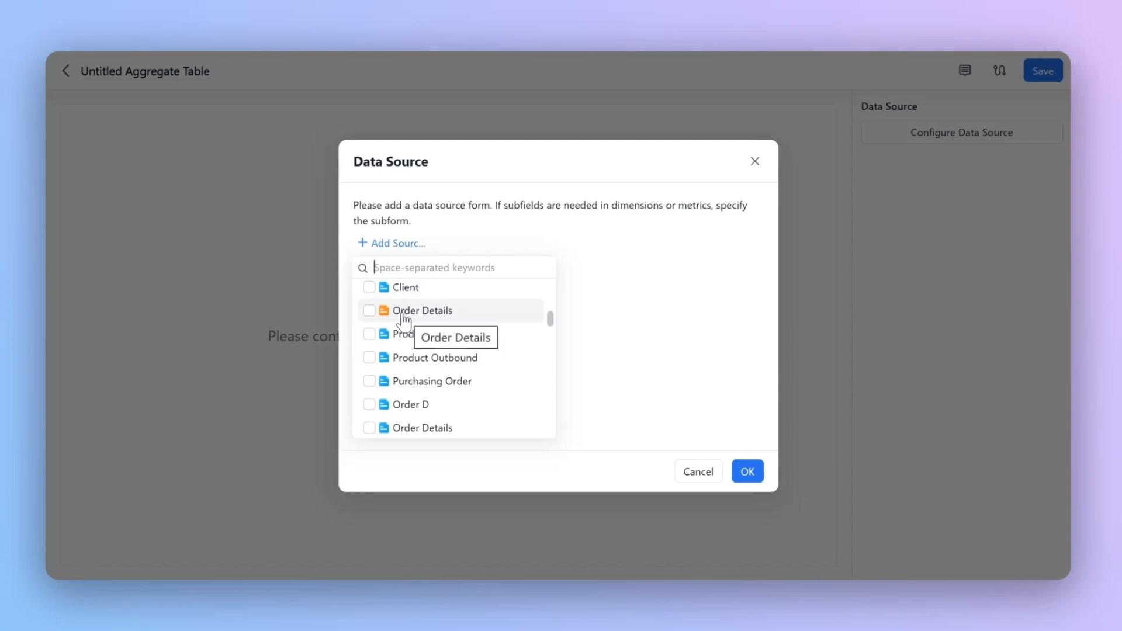
click(370, 310)
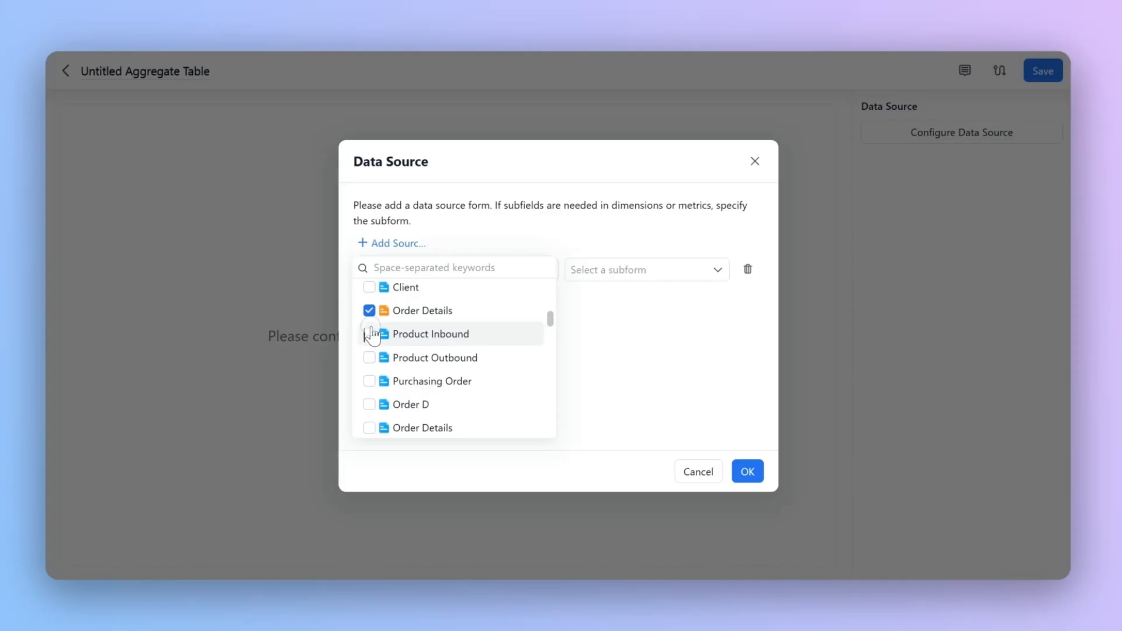
click(369, 333)
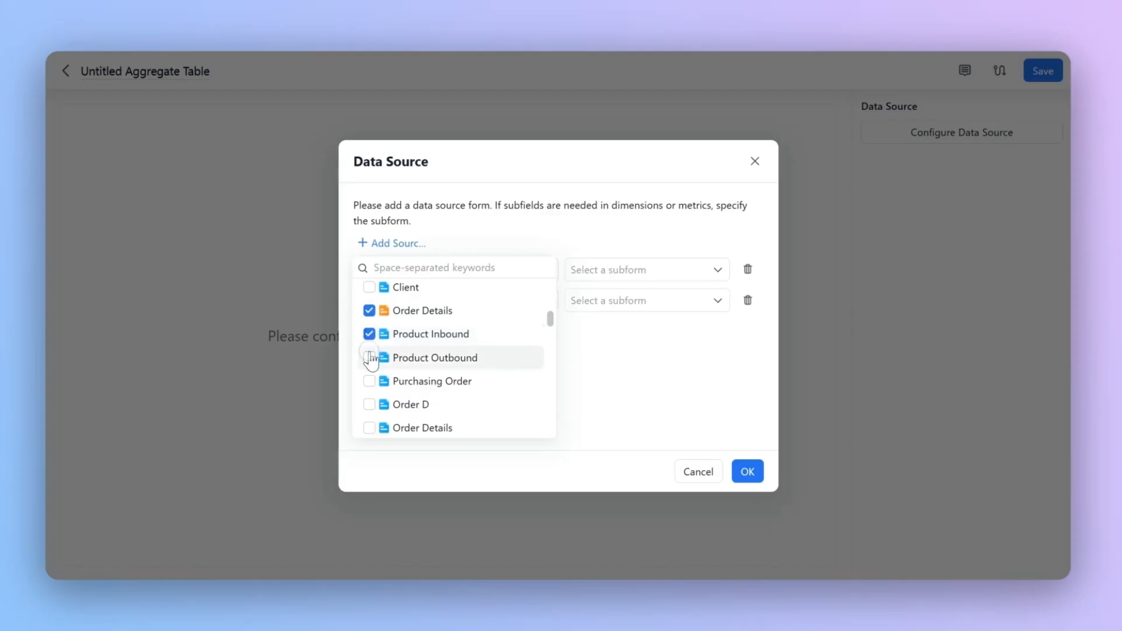
click(370, 358)
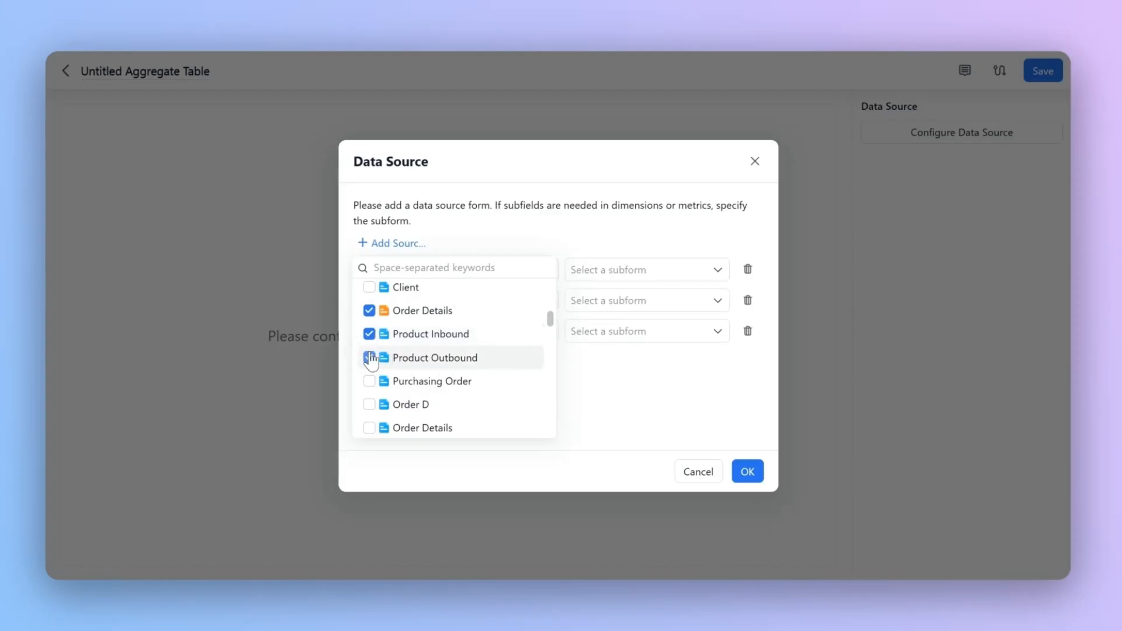
click(600, 379)
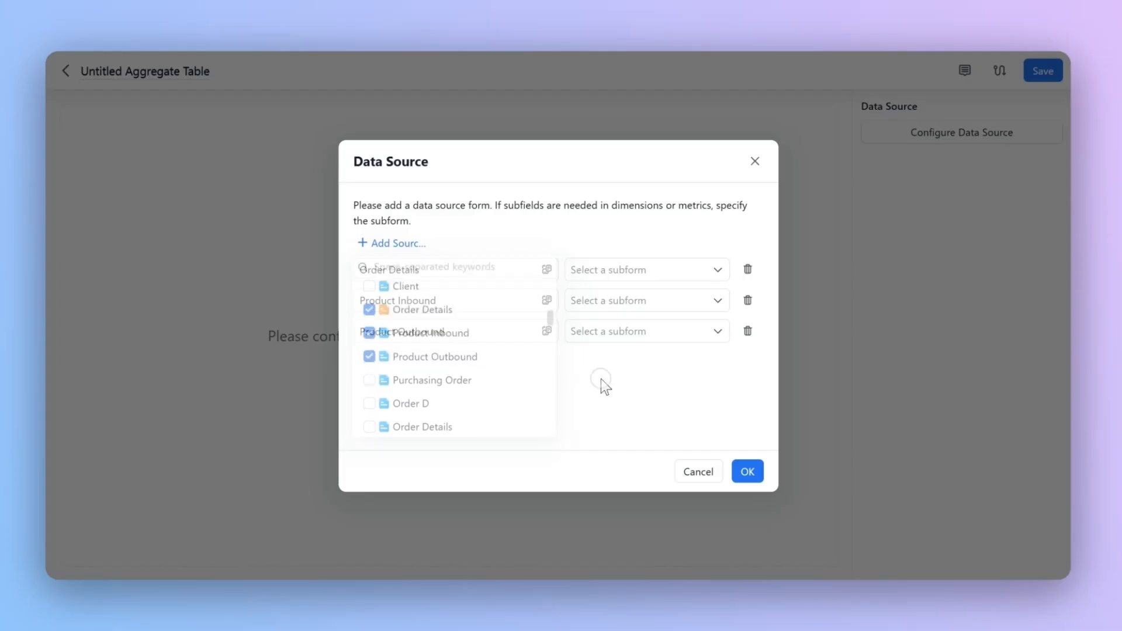
Step: Specify the Order Details subform for the Order Details source and apply the data source settings
click(649, 272)
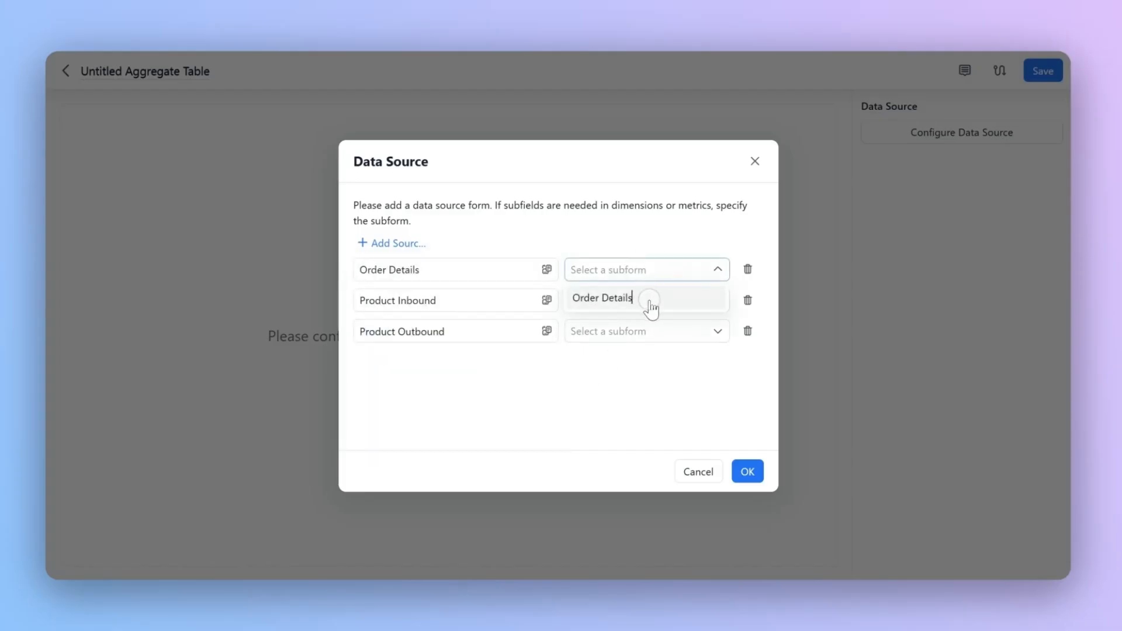
click(651, 303)
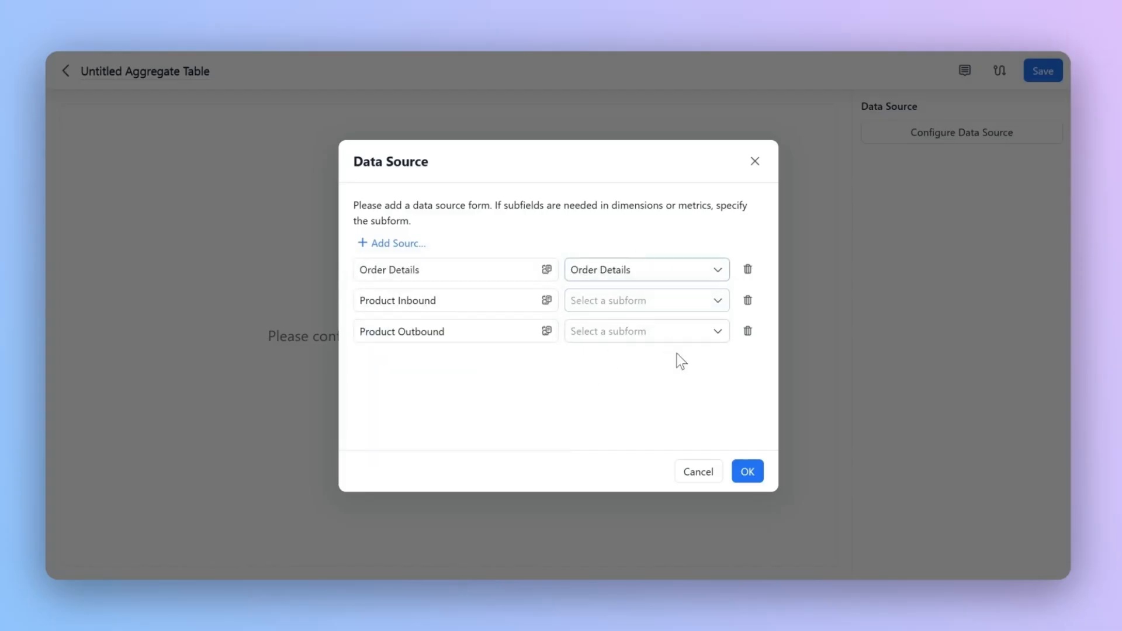
click(750, 474)
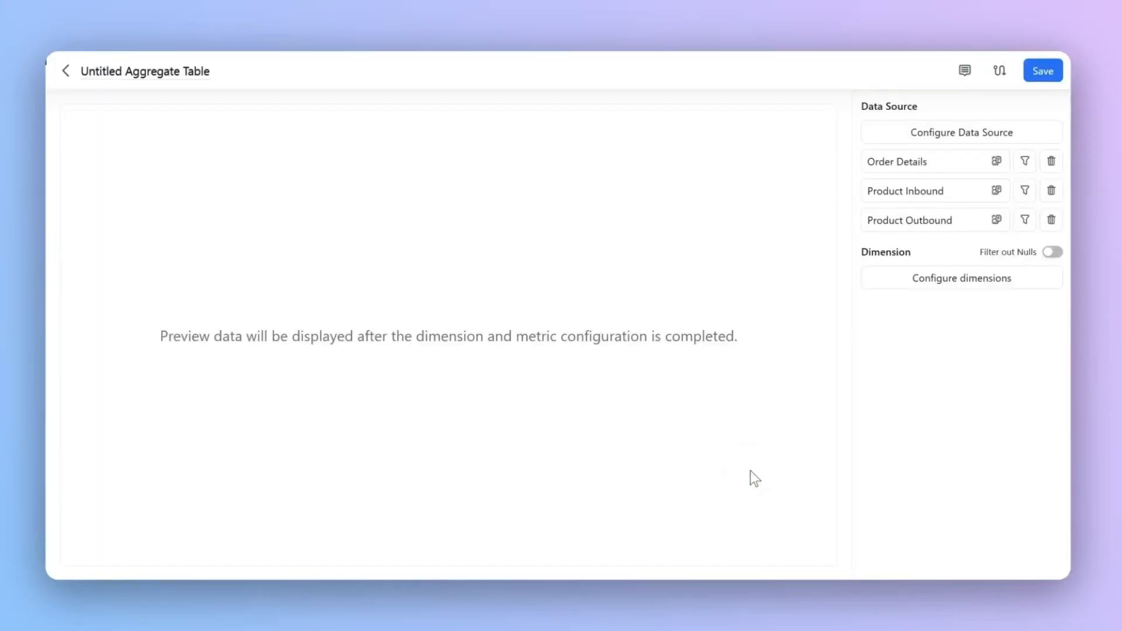
Step: Configure a dimension matching Product Name in Purchasing Order with Product Info.Product in Product Inbound and Product Outbound
click(994, 285)
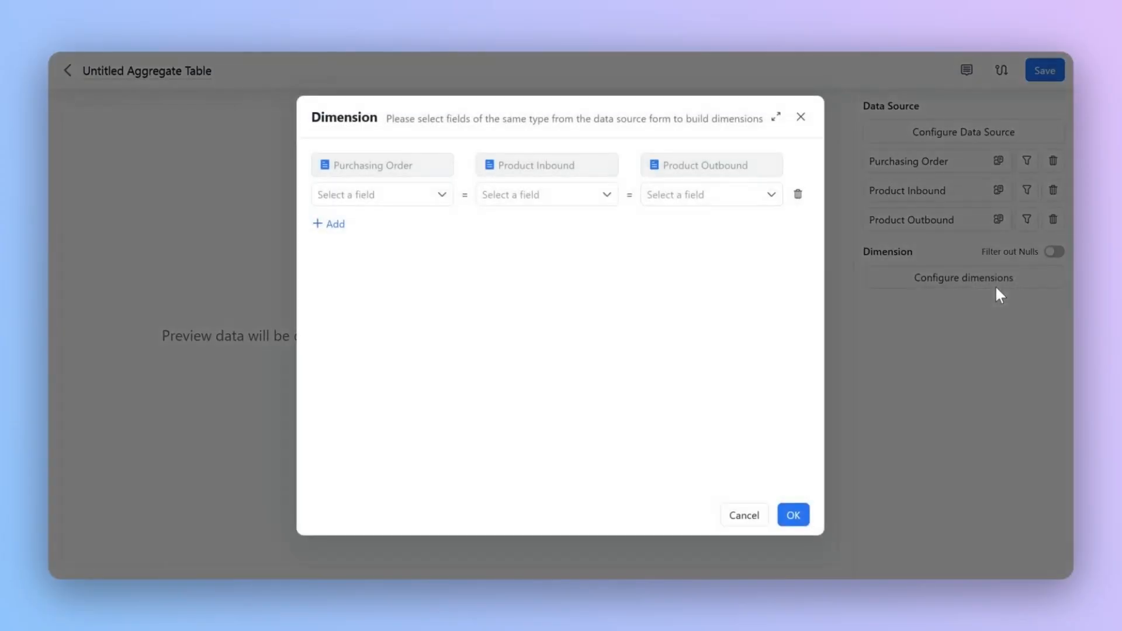
click(426, 204)
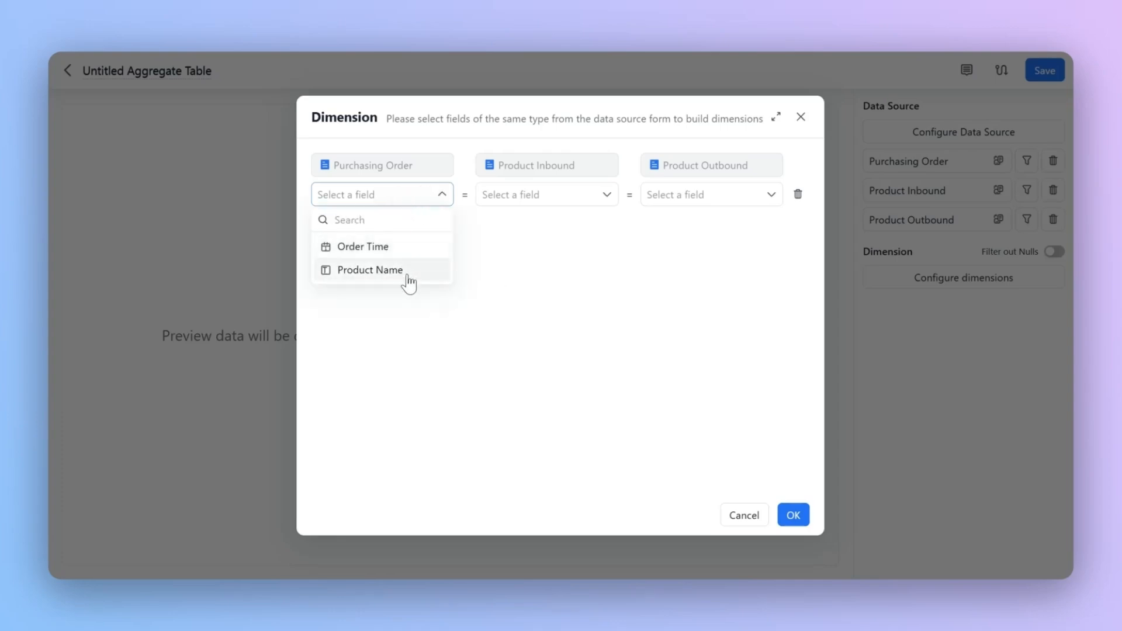
click(407, 275)
click(608, 197)
click(529, 246)
click(684, 201)
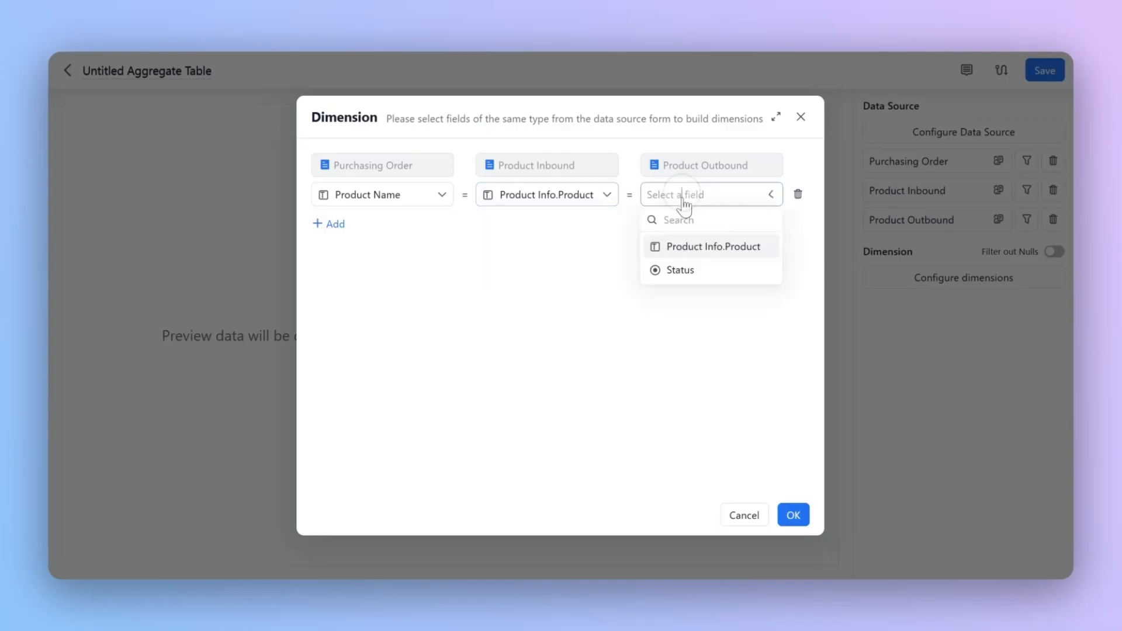
click(698, 246)
Step: Add a second dimension matching Order Time with Inbound Date and a Product Outbound field, and filter out nulls in the dimensions
click(334, 223)
click(365, 225)
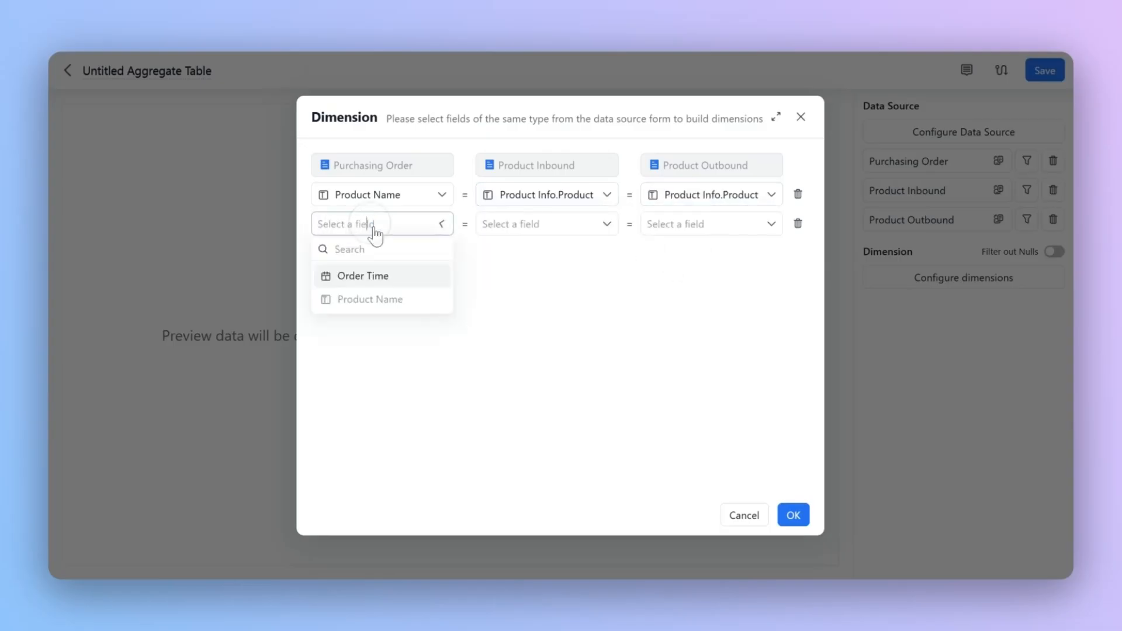
click(425, 278)
click(561, 226)
click(563, 279)
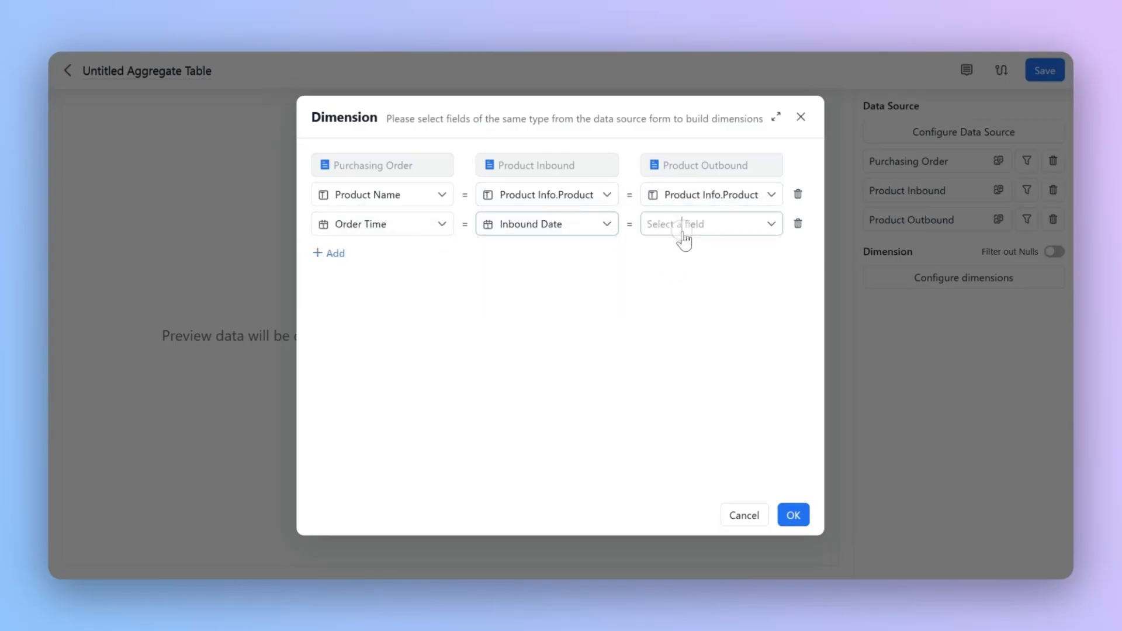
click(683, 231)
click(687, 279)
click(793, 515)
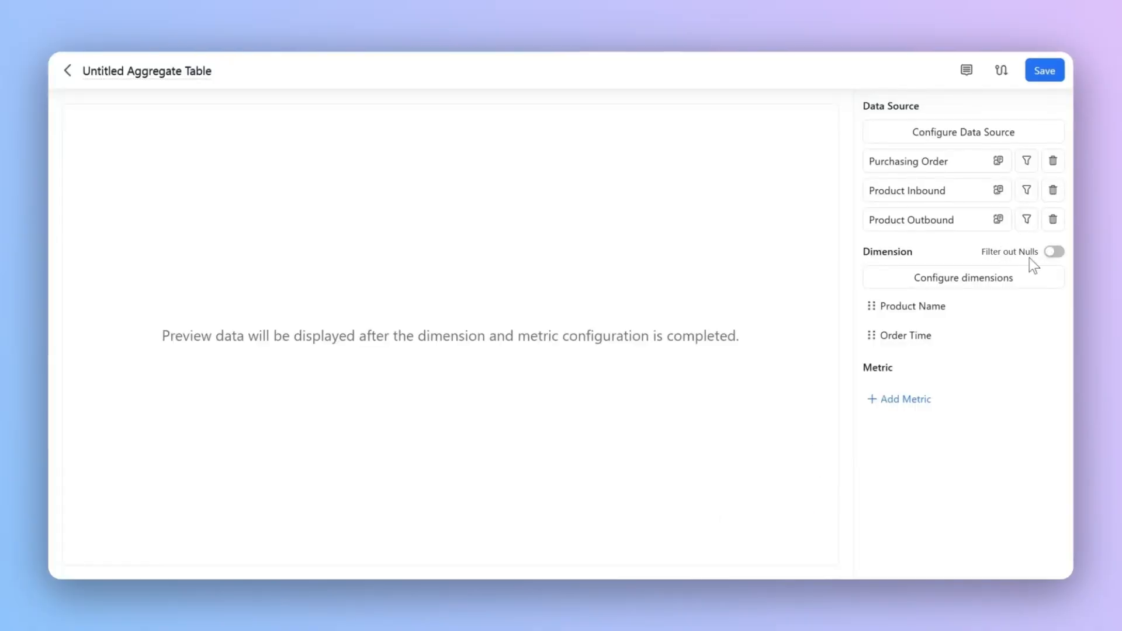
click(1052, 252)
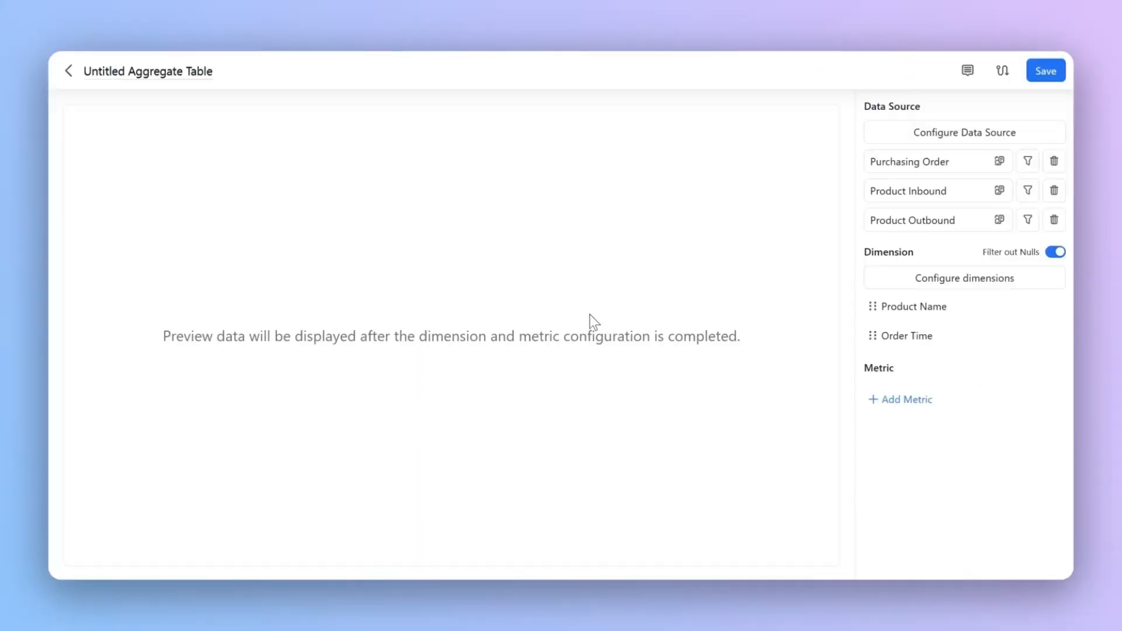
Step: Add a metric named Current Inventory whose formula starts with the SUM of Product Inbound.Inbound Quantity
click(900, 409)
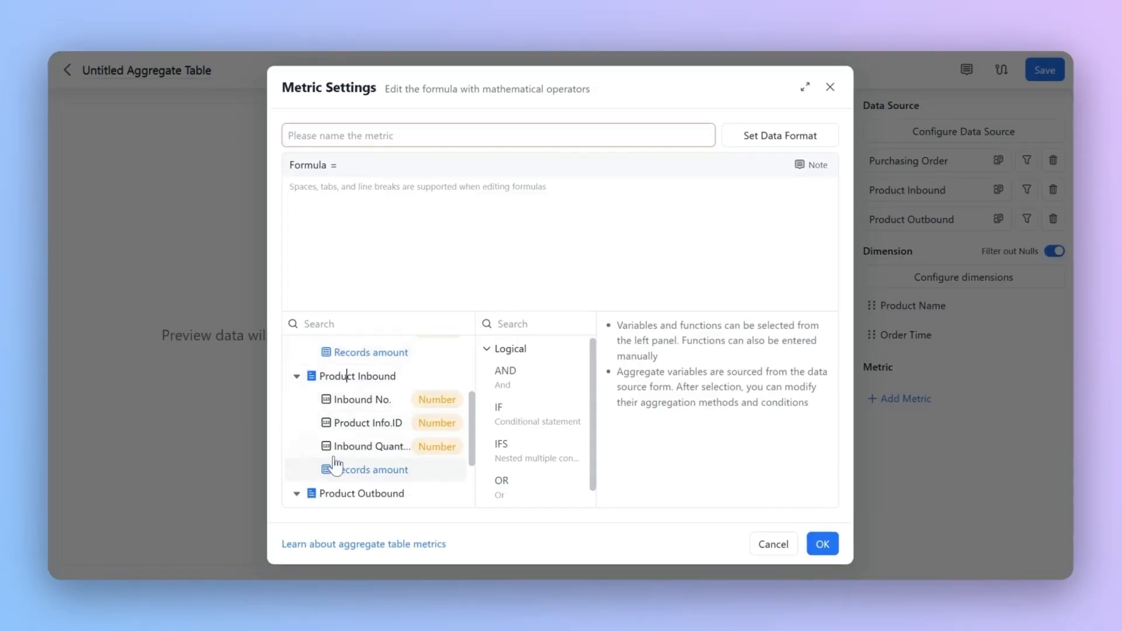
click(339, 455)
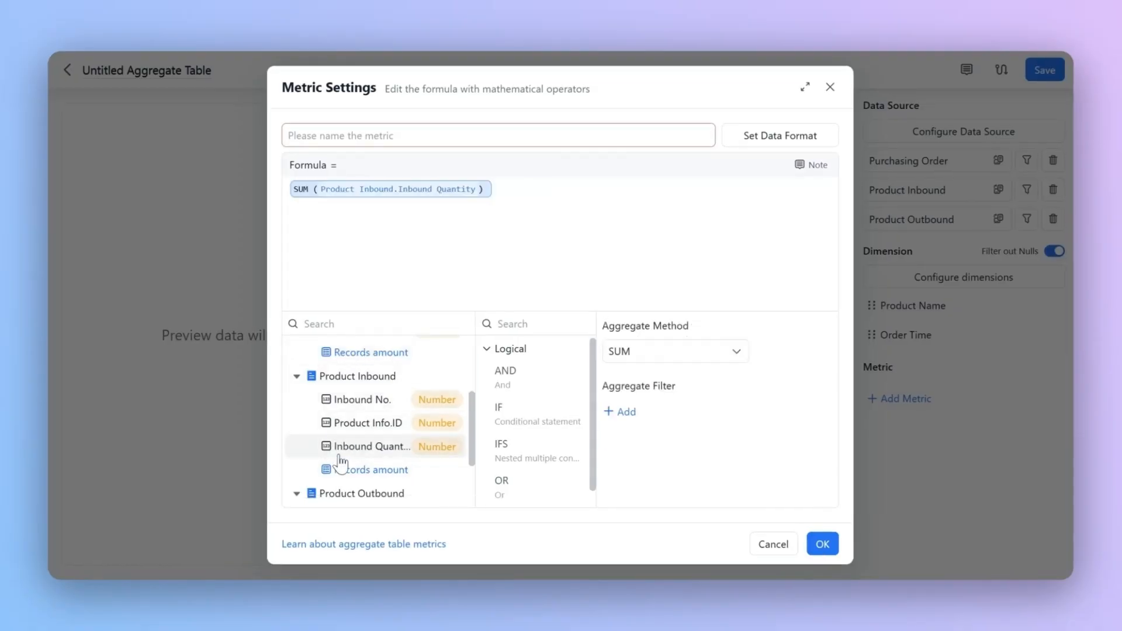
click(717, 348)
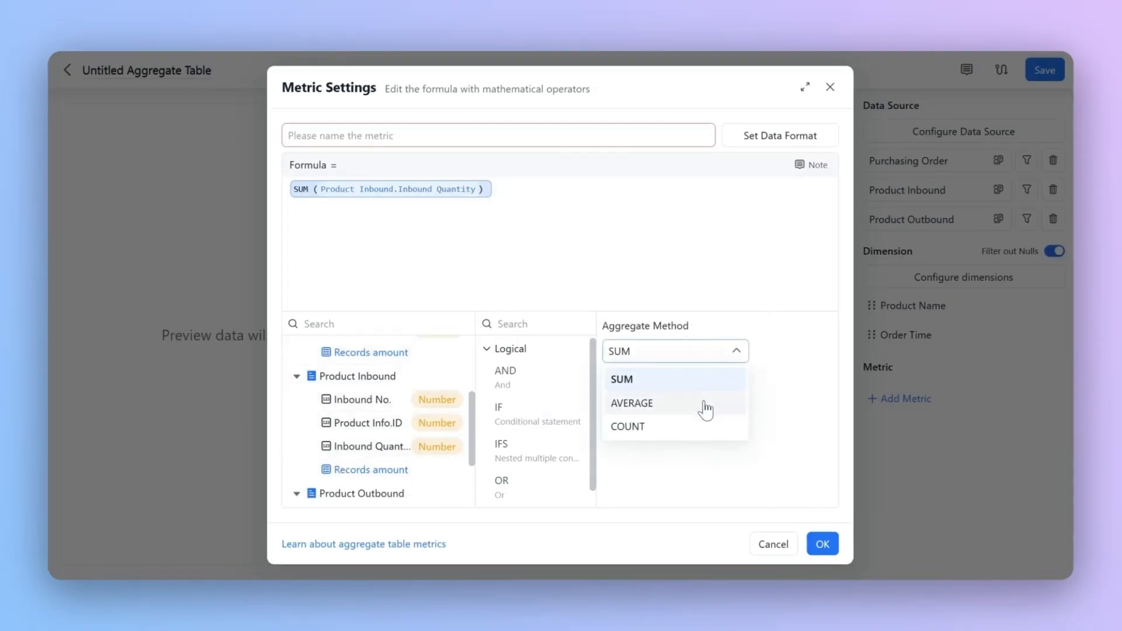
click(705, 379)
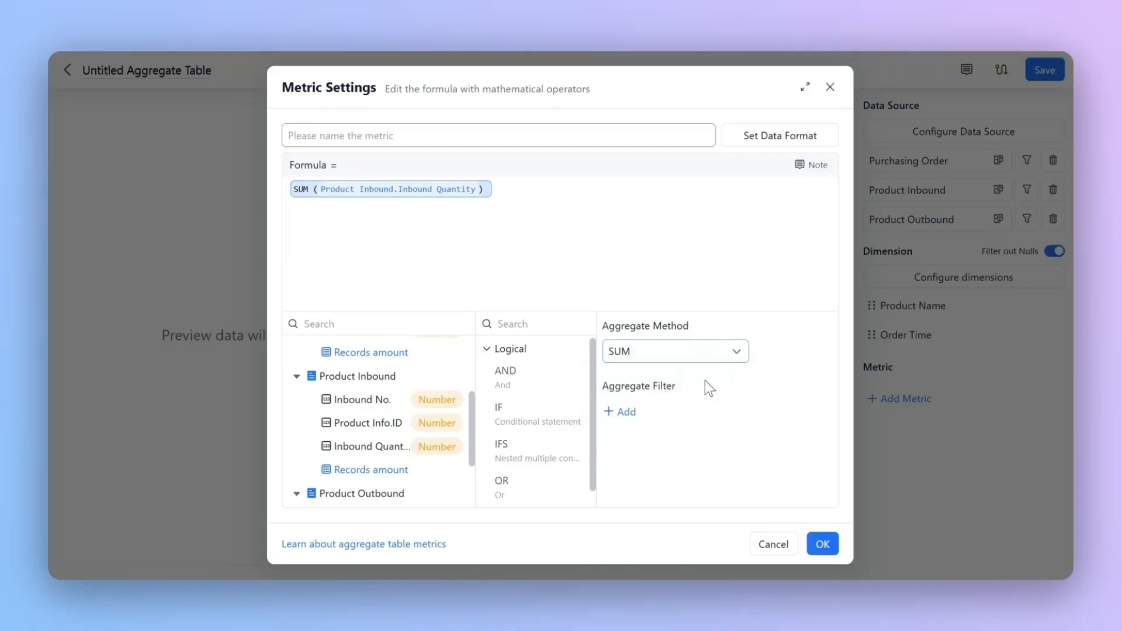
click(384, 135)
text(Current Inventory)
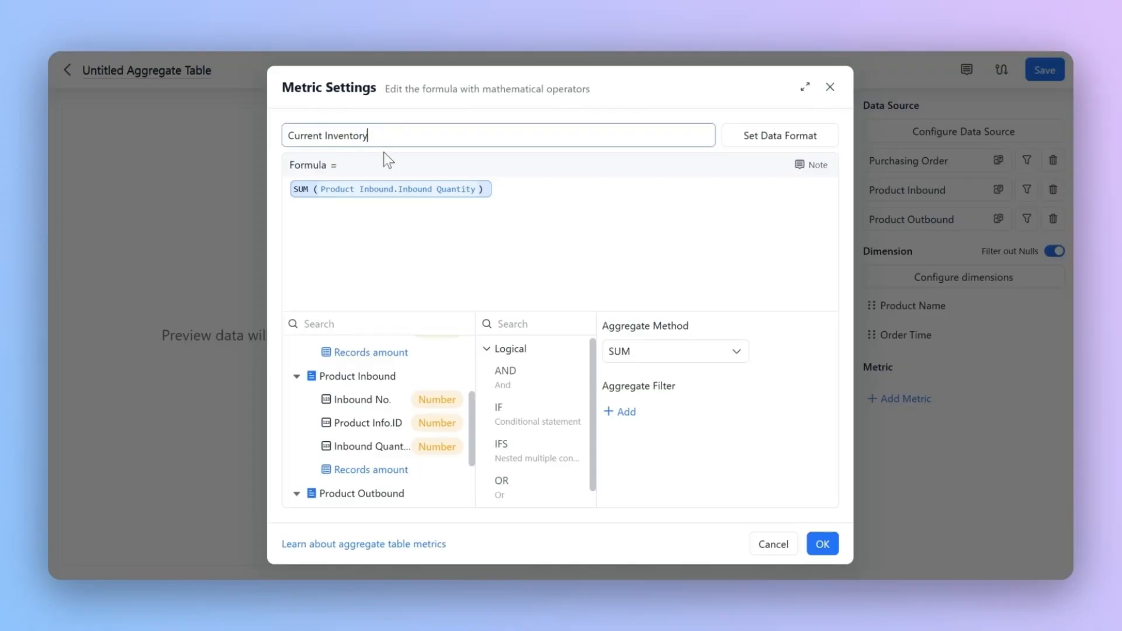
Step: Subtract the SUM of Product Outbound.Outbound Quantity in the metric's formula and apply the metric
click(508, 194)
text(-)
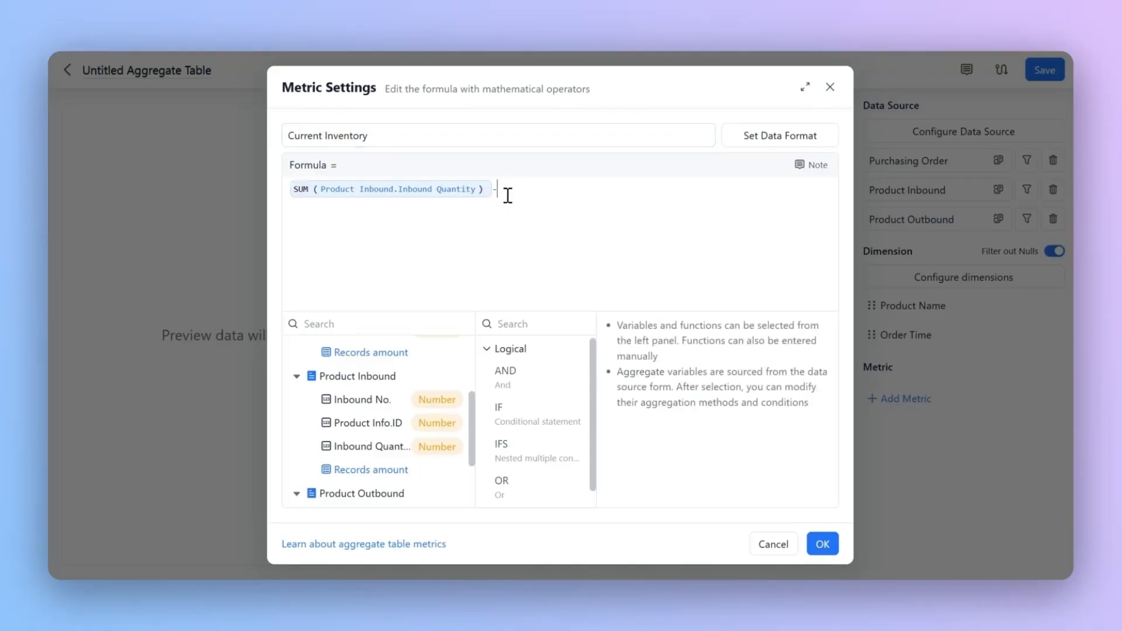
scroll(359, 459, down, 2)
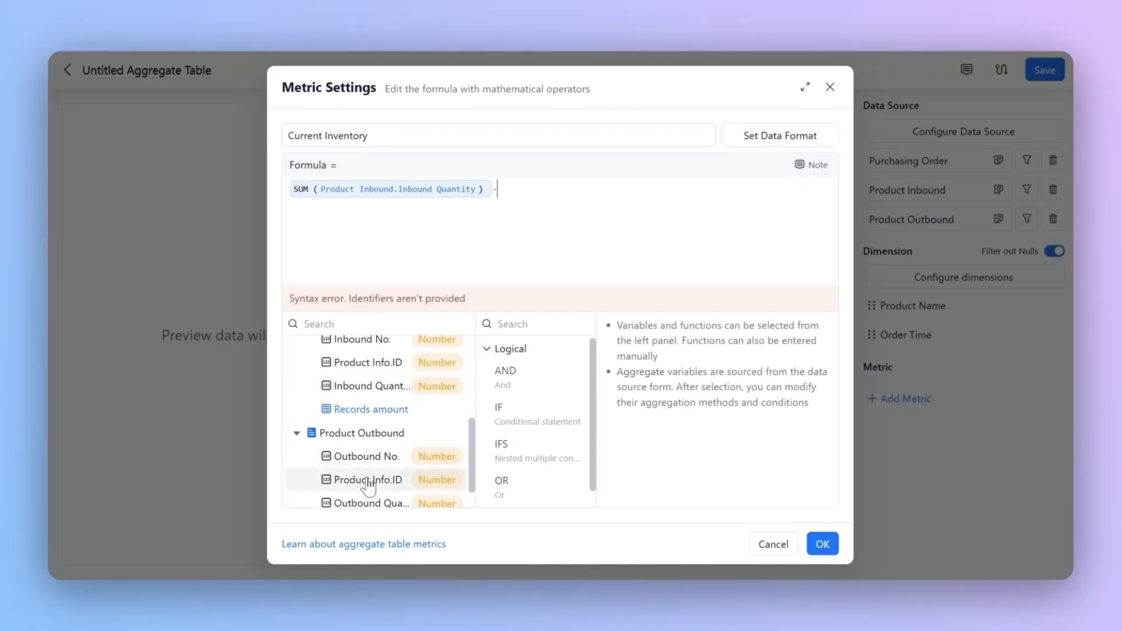
click(369, 501)
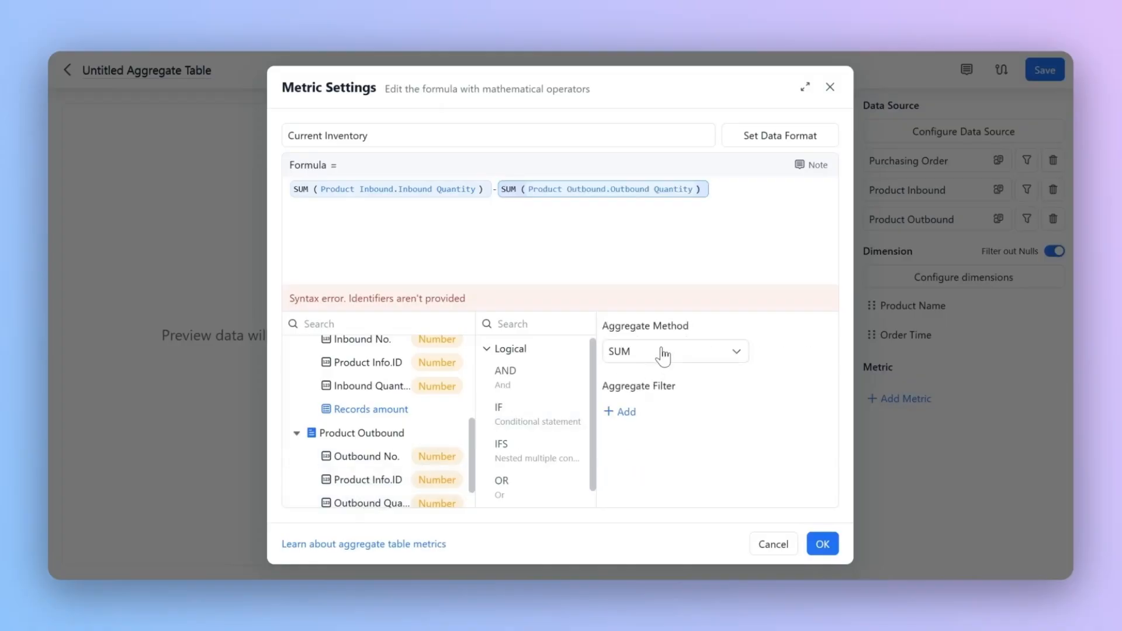
click(822, 544)
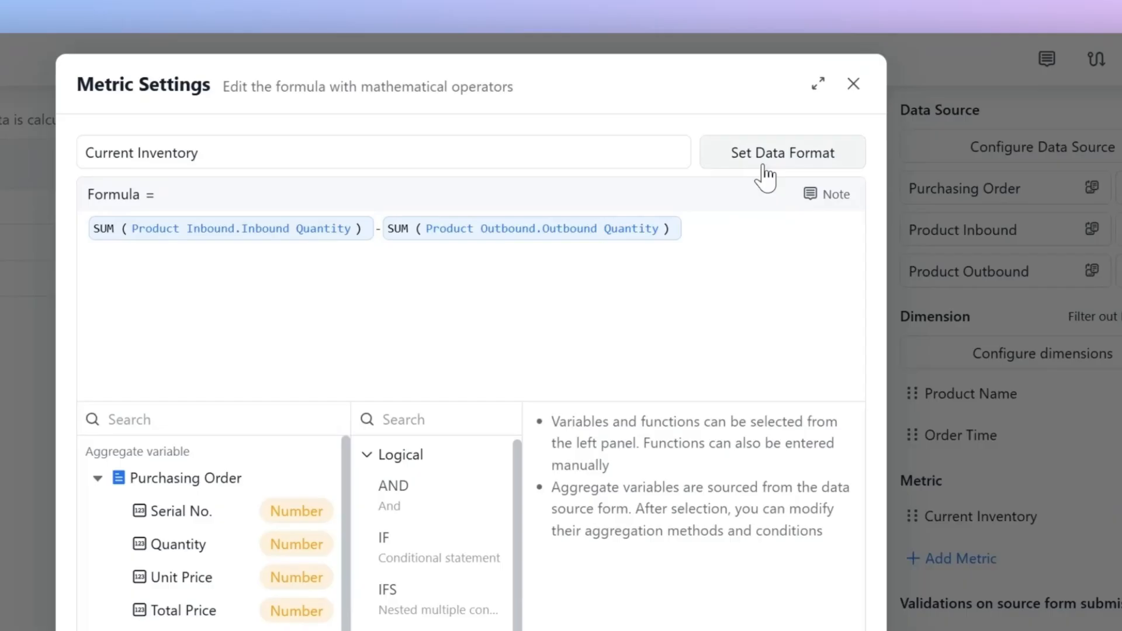
Step: Set the Current Inventory metric's data format to use a thousand separator and apply it
click(767, 148)
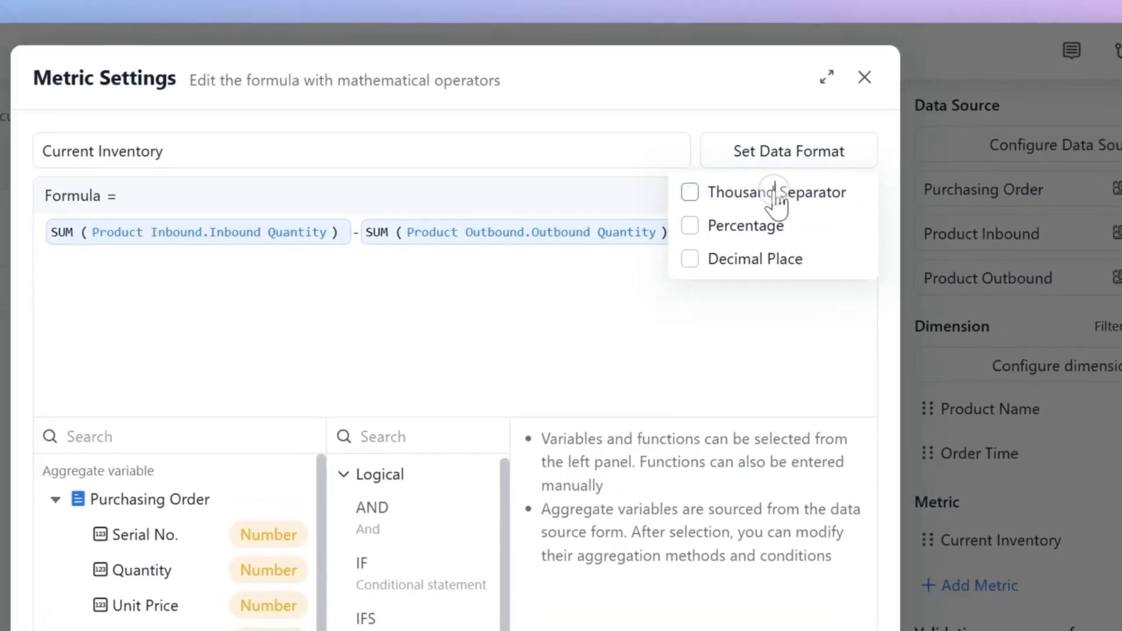
click(775, 197)
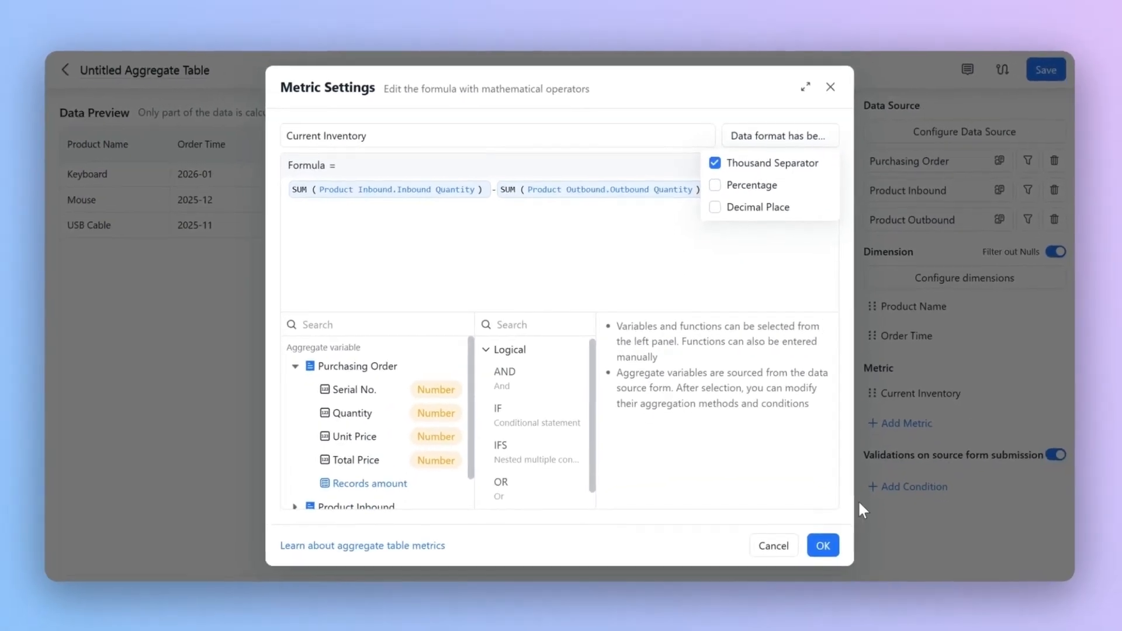
click(823, 541)
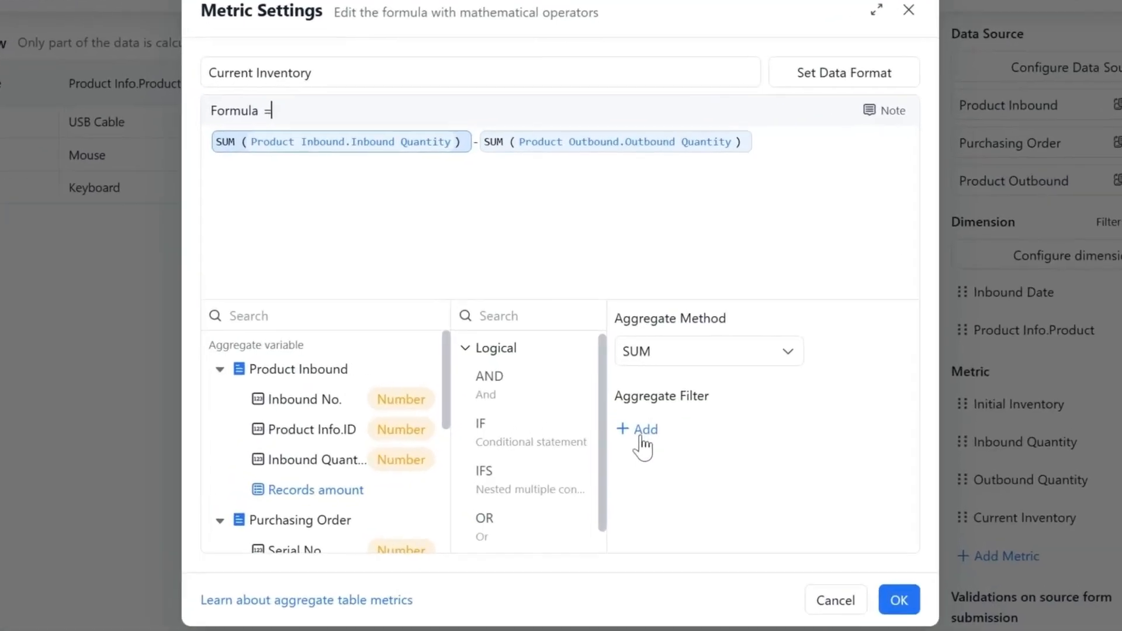
Step: Add an aggregate filter to the inbound quantity sum where Inbound Date is between January 1, 2025 and a chosen end date
click(620, 412)
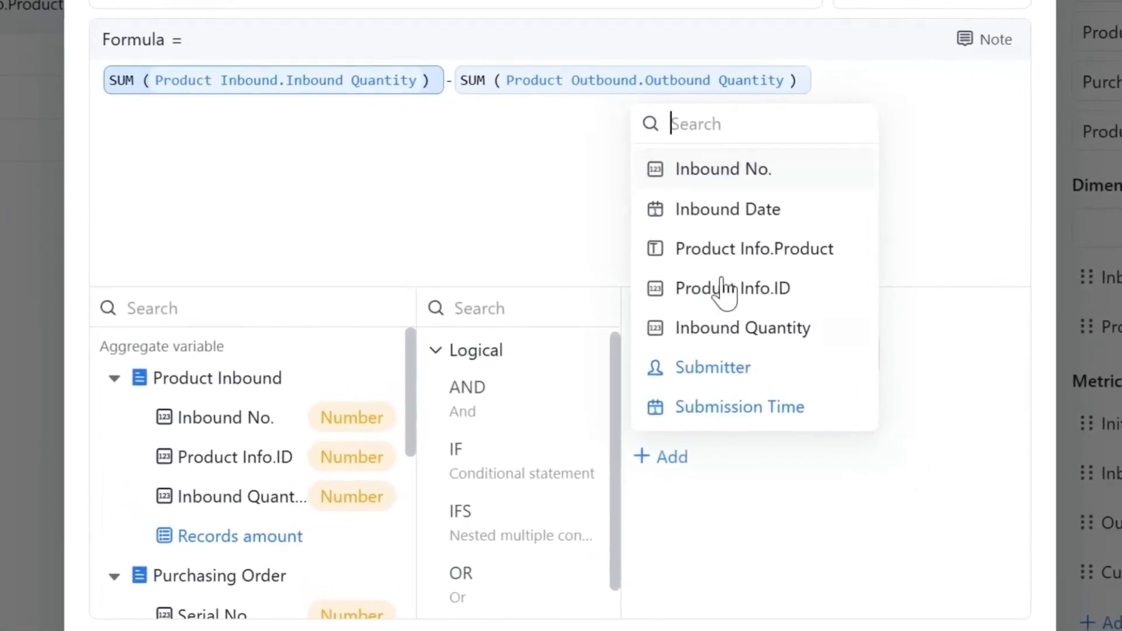
click(724, 212)
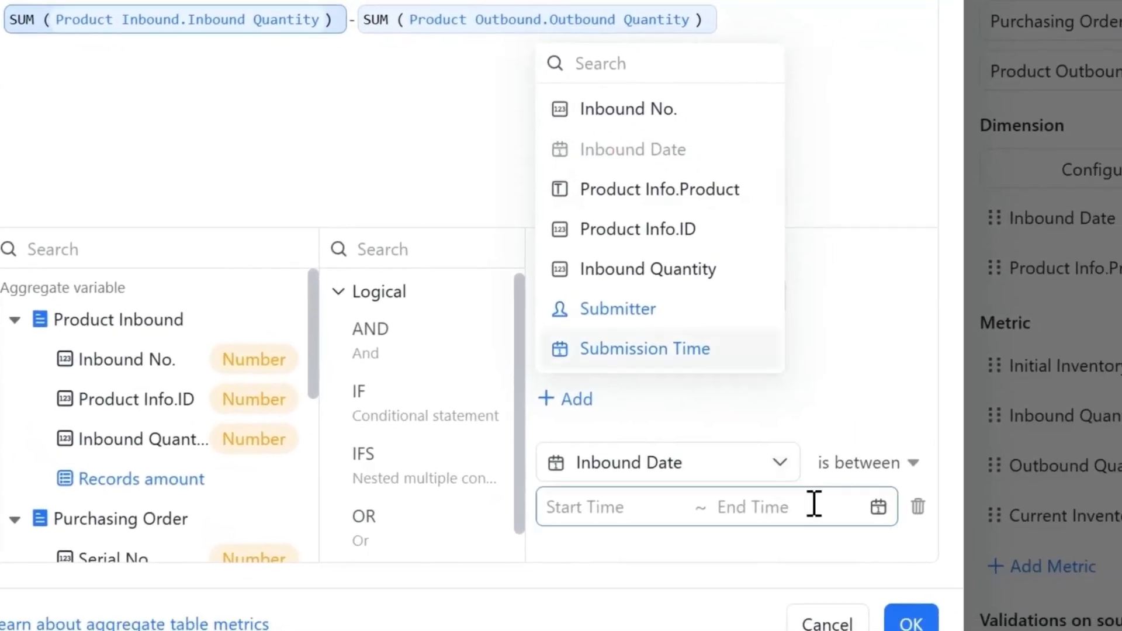
click(858, 462)
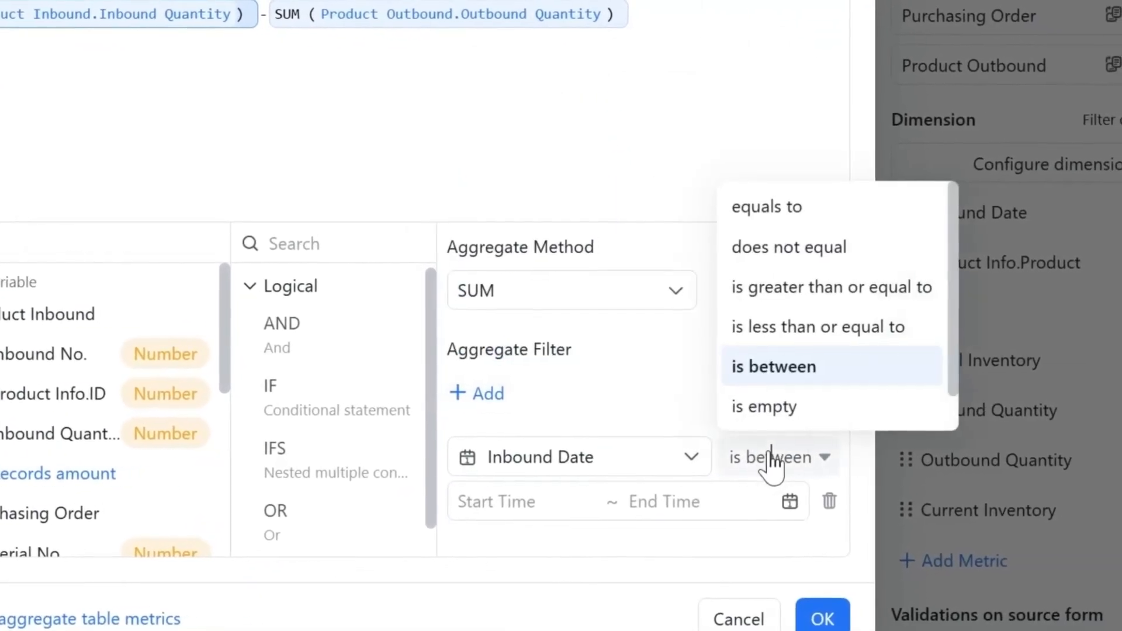
click(549, 503)
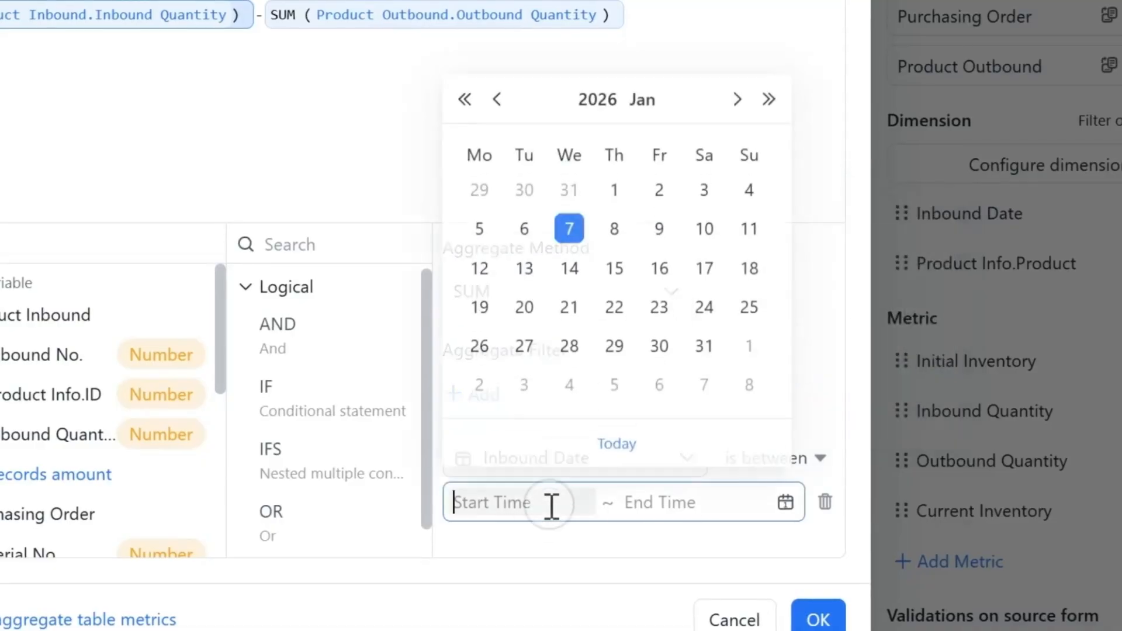
click(465, 100)
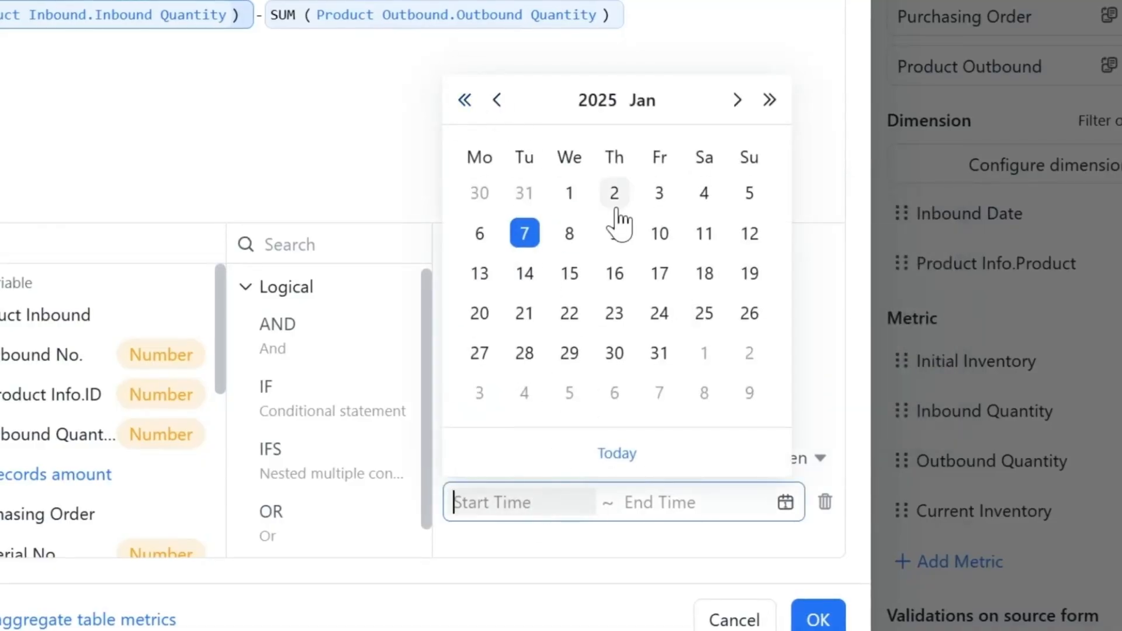
click(570, 193)
click(781, 511)
click(616, 195)
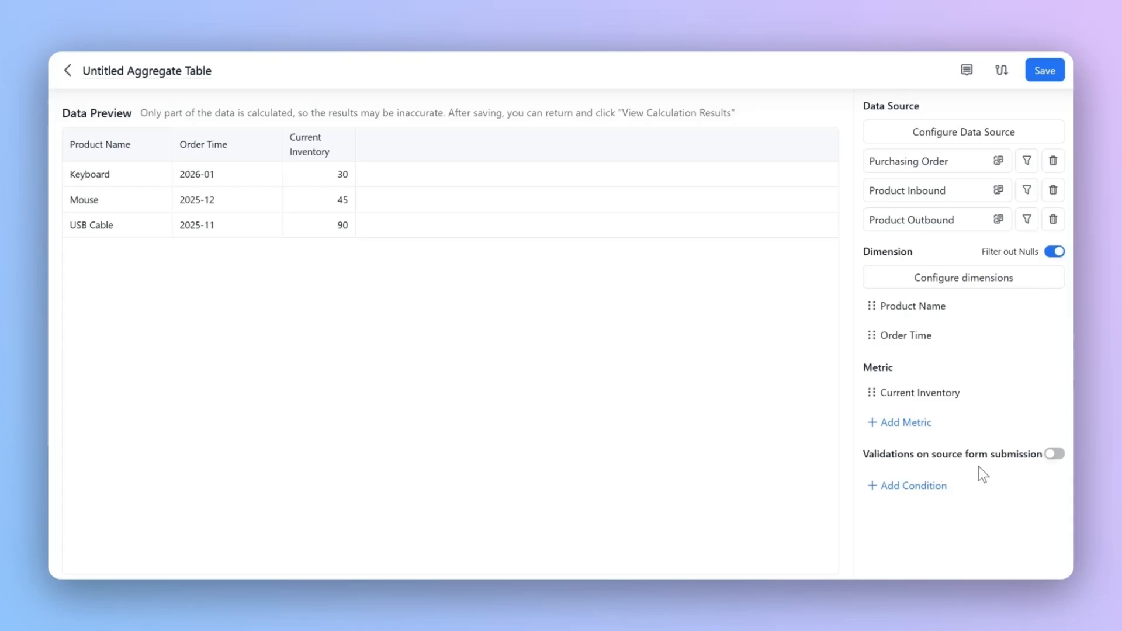
Step: Enable validations on source form submission and add a condition with the formula Current Inventory <0
click(1055, 454)
click(899, 485)
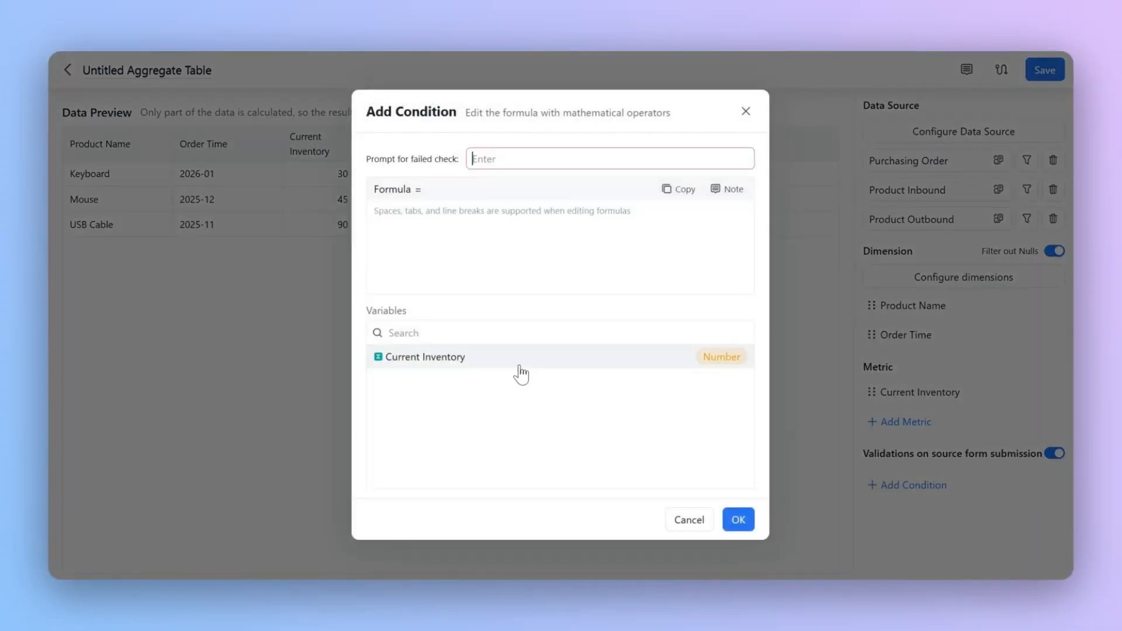
click(518, 367)
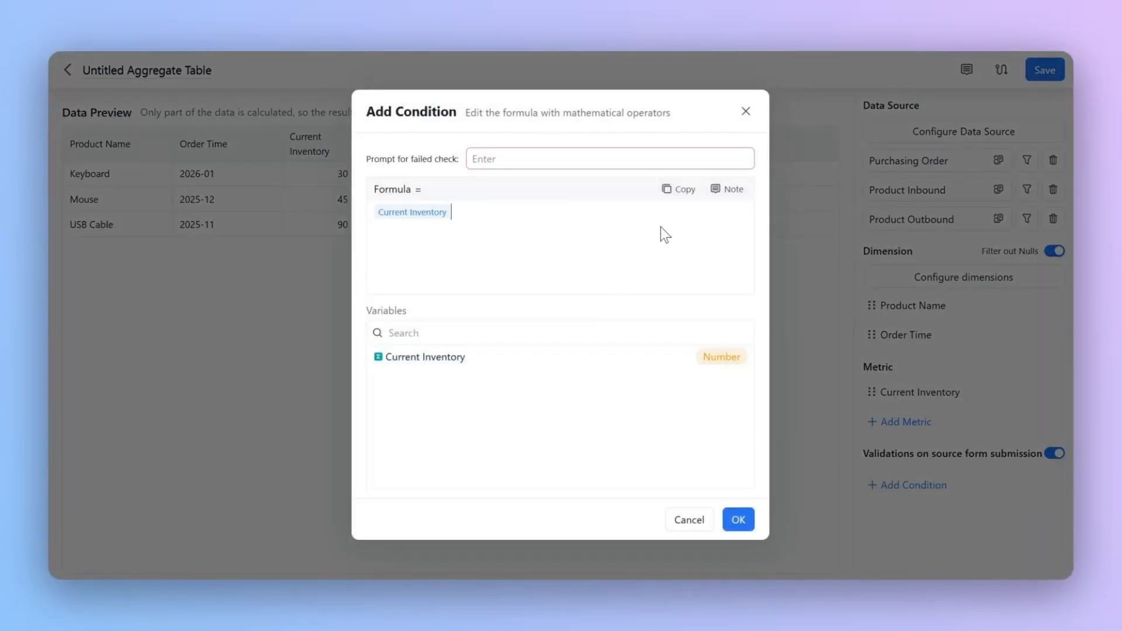
text(<0)
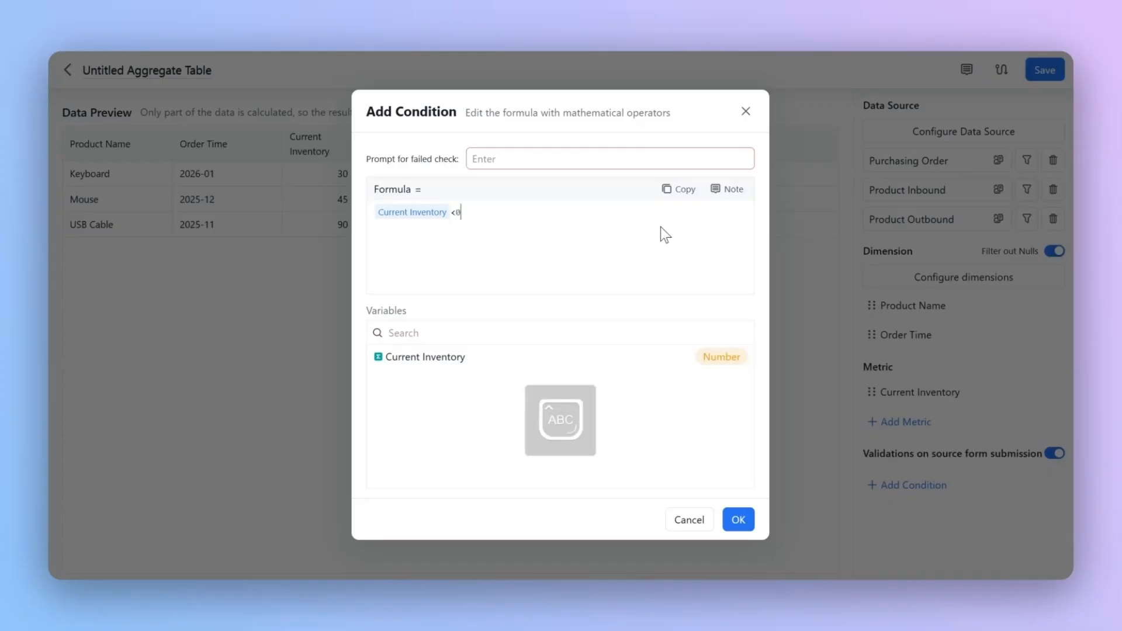
Step: Set the condition's failed-check prompt to "Insufficient quantity for sales!" and apply the condition
click(587, 159)
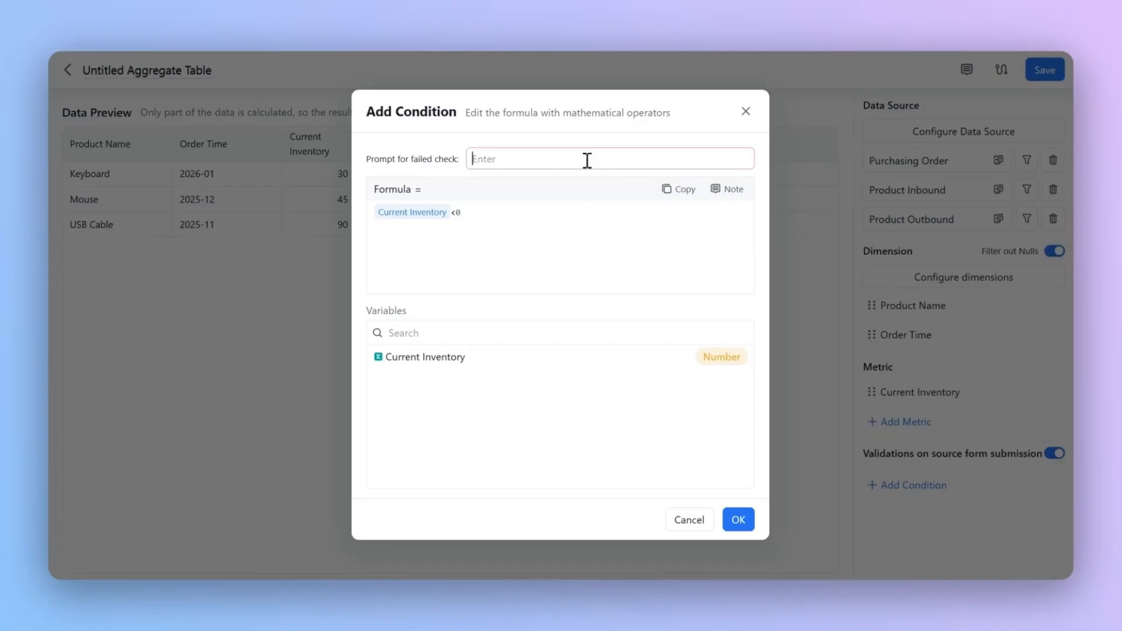
text(Insufficient quantity for sales!)
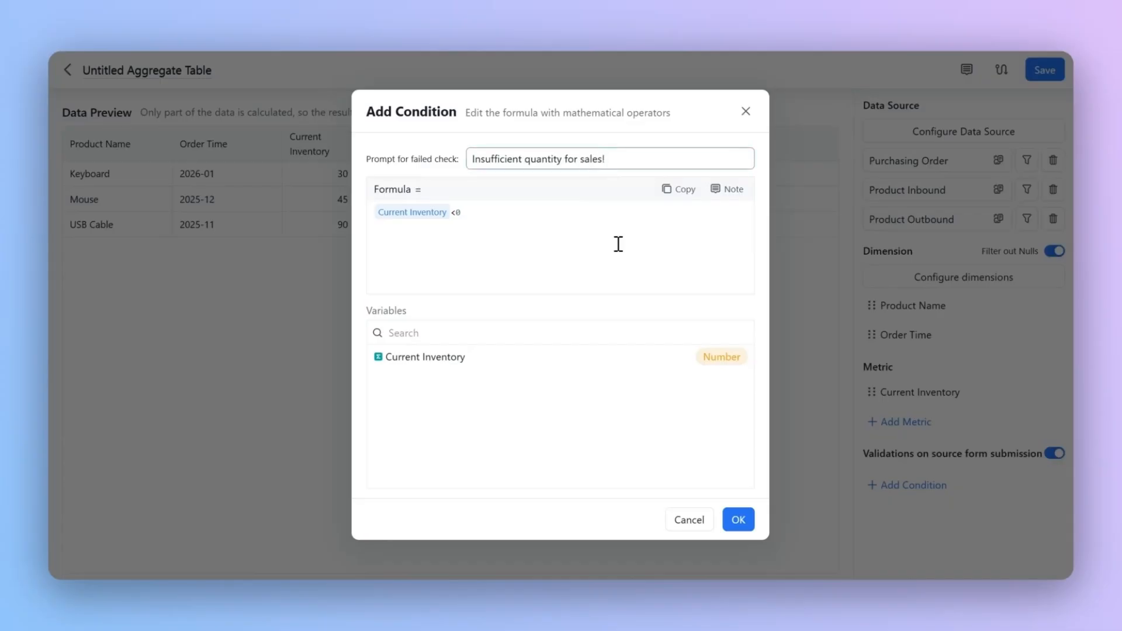
click(749, 519)
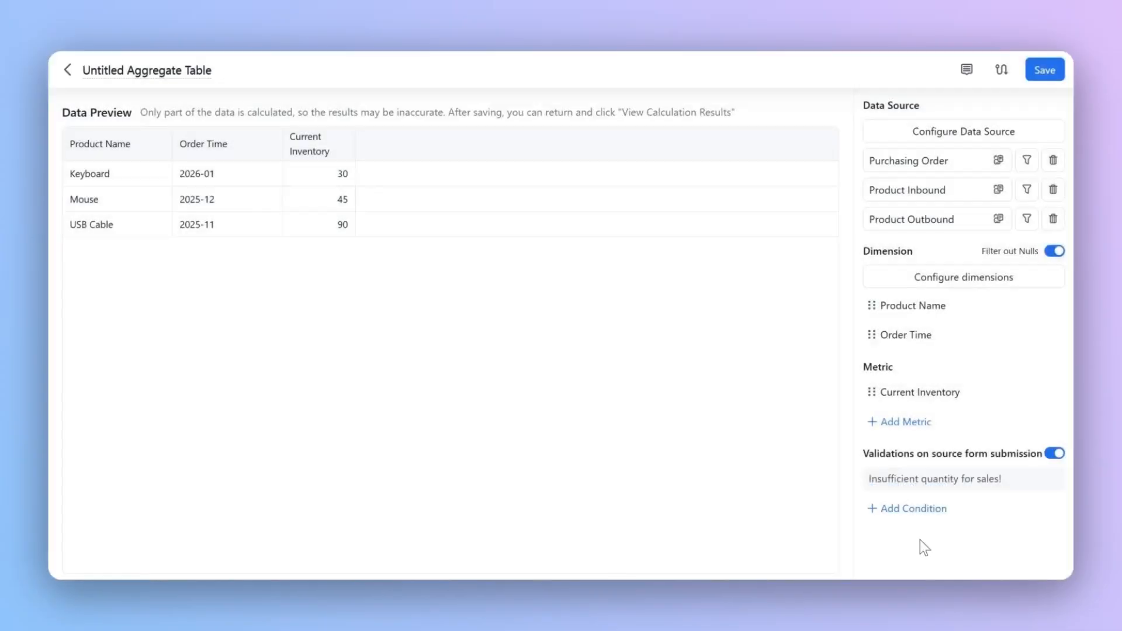